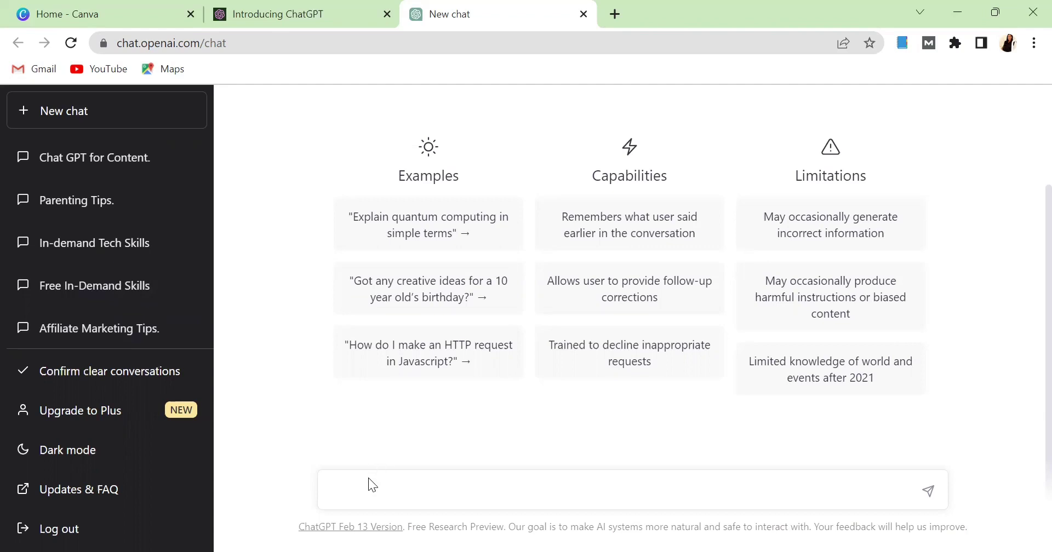
# Ask ChatGPT for '40 tips on how to make money online' and scroll through the reply.
pyautogui.write('40 tips on how to make money ')
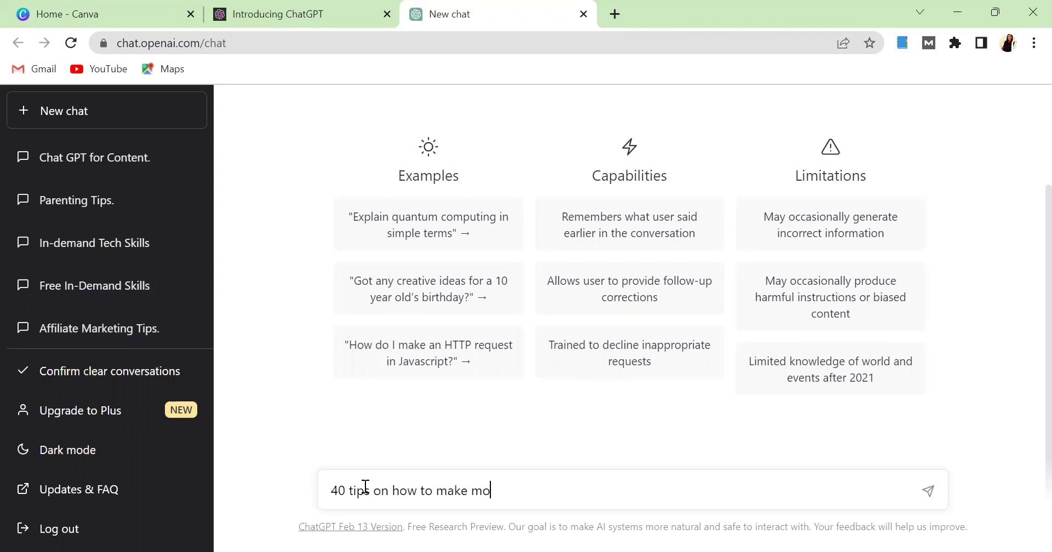
pyautogui.write('online')
pyautogui.press('Return')
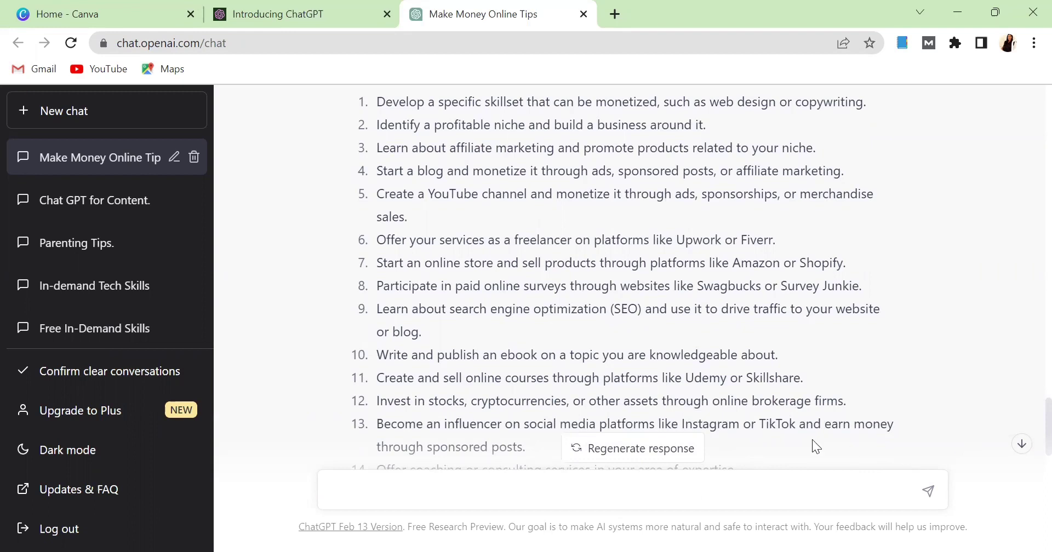
pyautogui.scroll(-10, 813, 440)
# Paste ChatGPT's 40 tips into column A of the new sheet, then select ChatGPT's intro phrase as a title.
pyautogui.moveTo(623, 415); pyautogui.dragTo(380, 122)
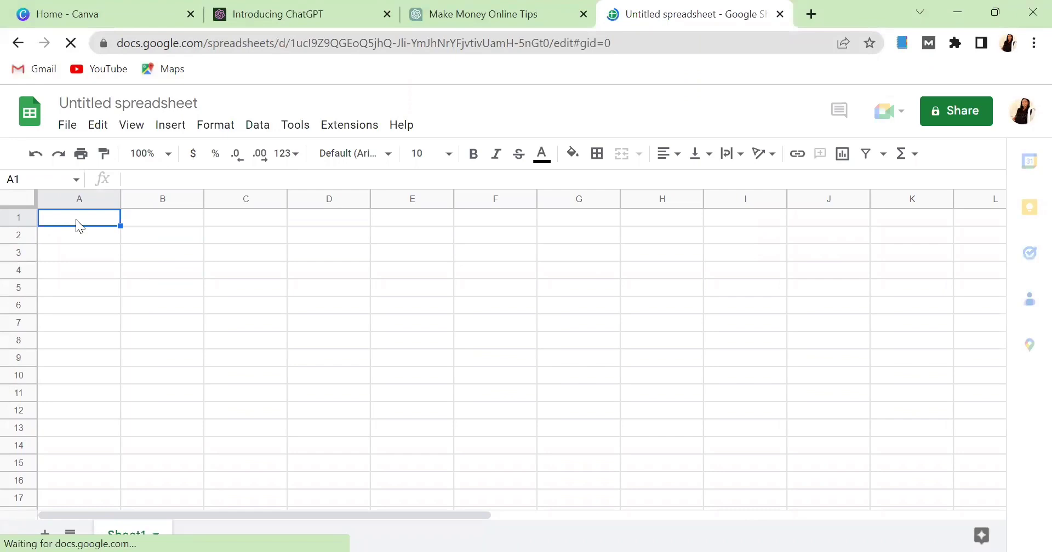
pyautogui.hotkey('ctrl', 'v')
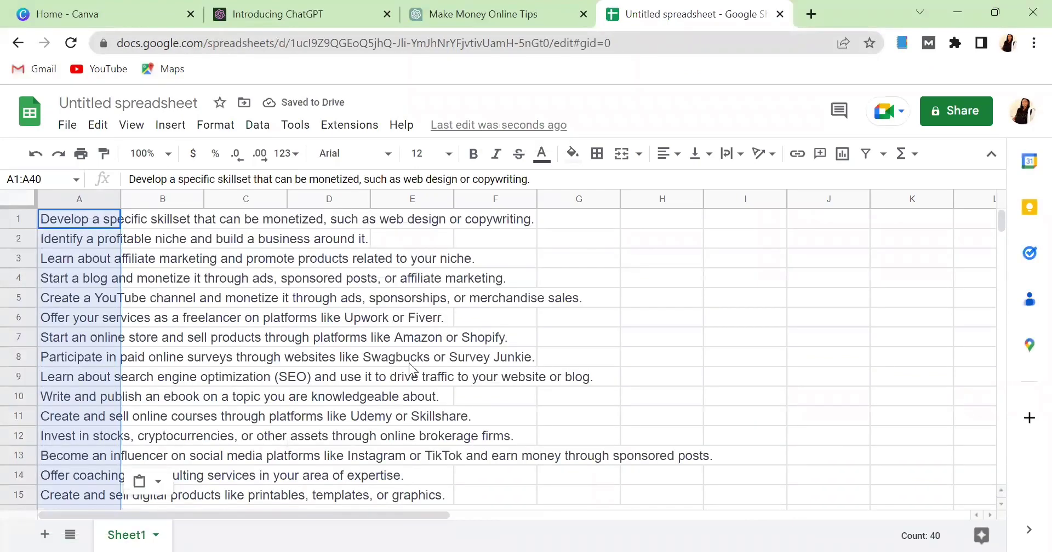
pyautogui.click(467, 22)
pyautogui.click(539, 160)
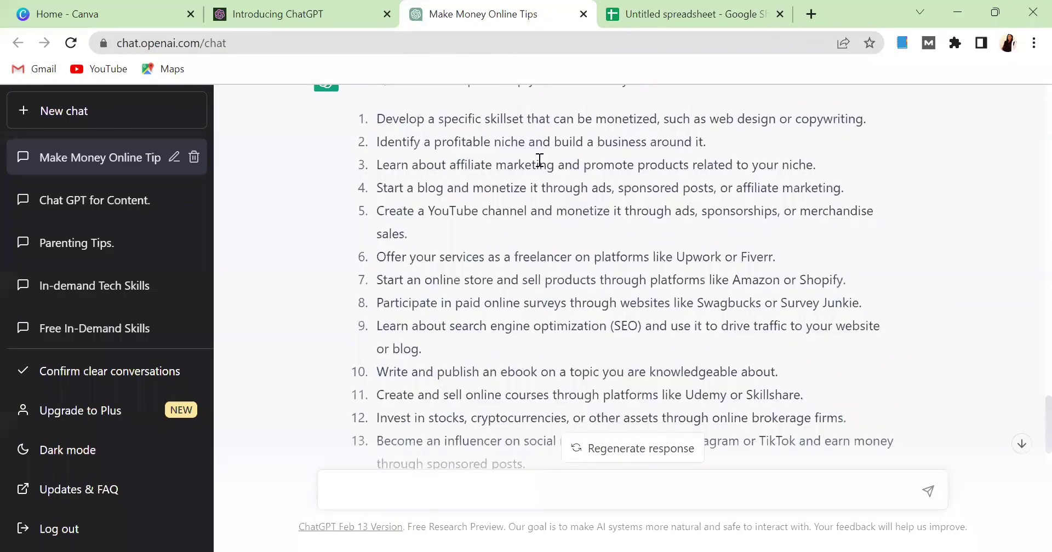
pyautogui.scroll(1, 540, 160)
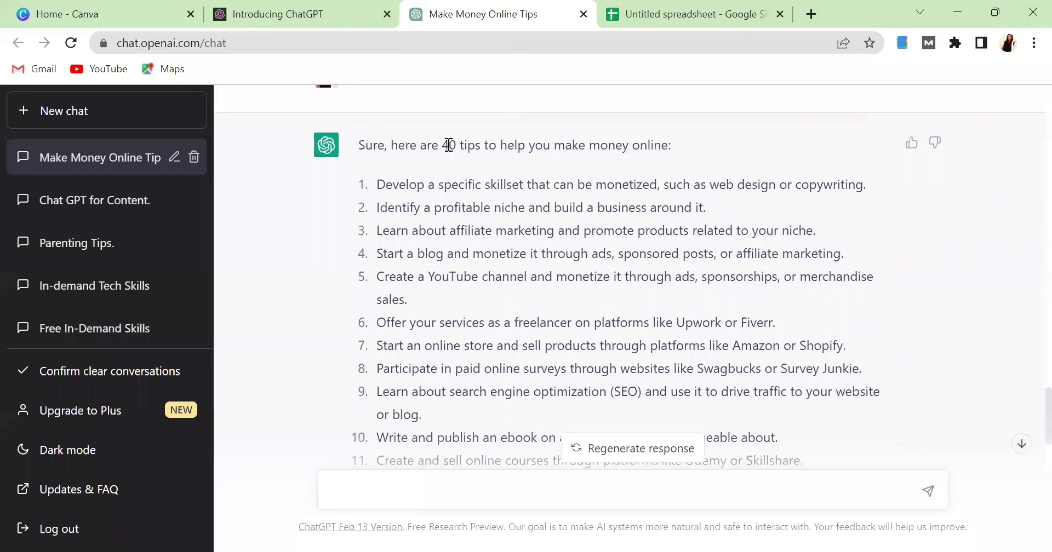
pyautogui.moveTo(446, 144); pyautogui.dragTo(669, 150)
pyautogui.hotkey('ctrl', 'c')
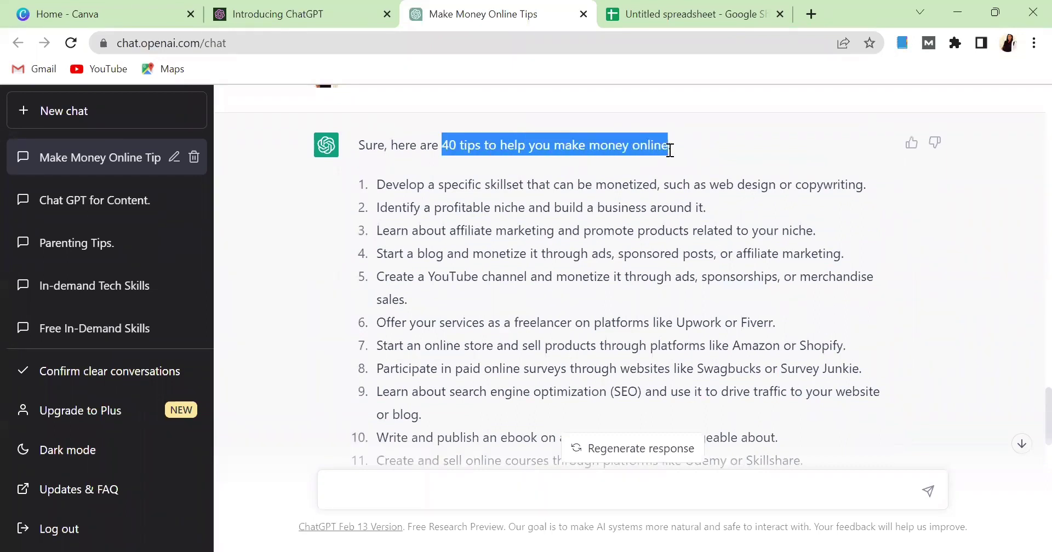
pyautogui.click(723, 22)
# Name the spreadsheet '40 tips to help you make money online' and download it as CSV.
pyautogui.click(141, 107)
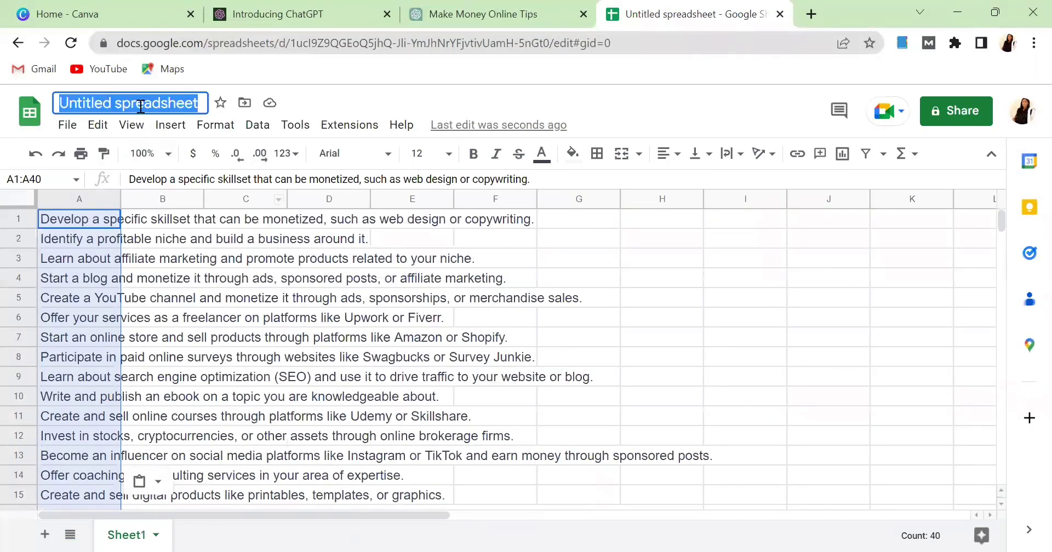
pyautogui.hotkey('ctrl', 'v')
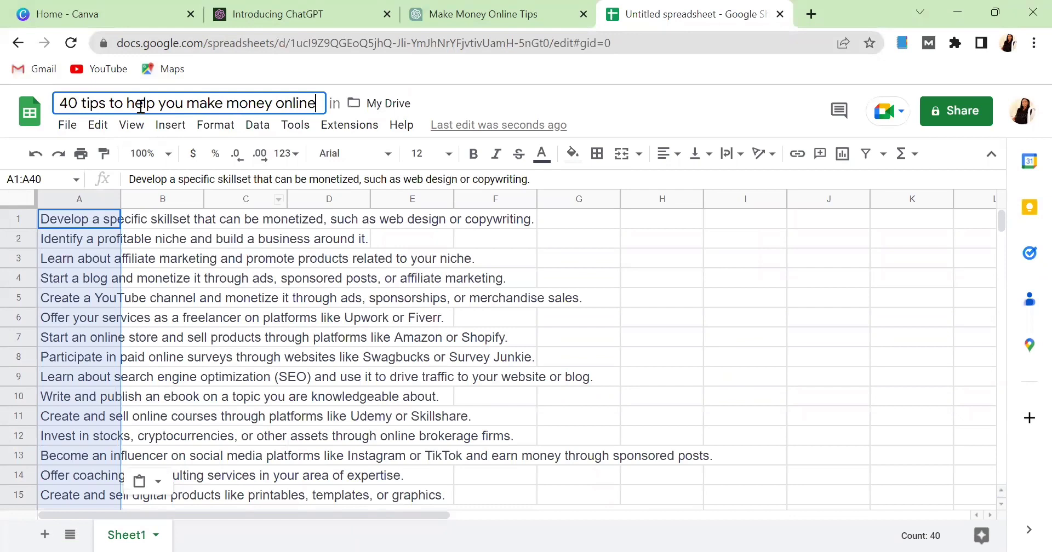
pyautogui.click(73, 134)
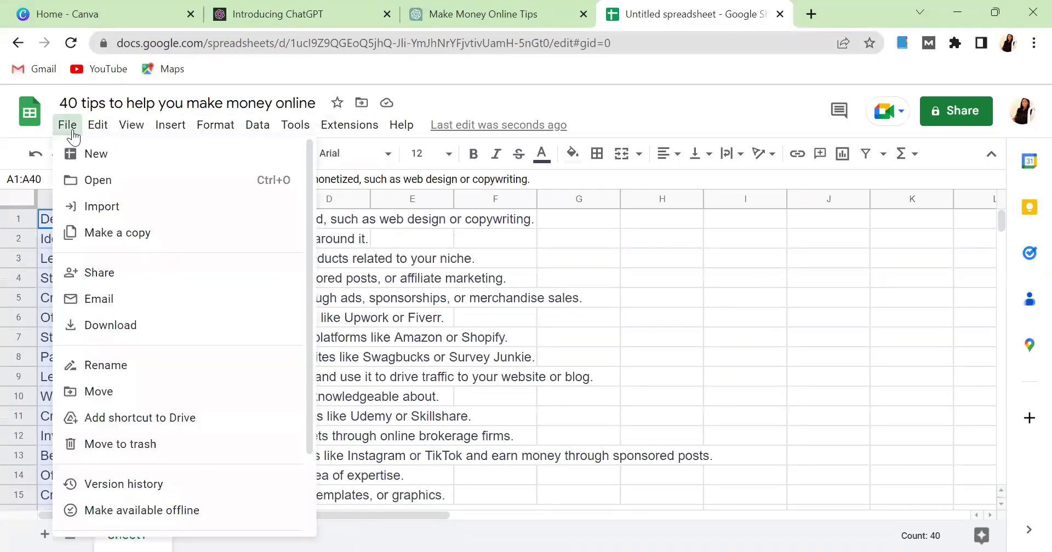
pyautogui.moveTo(165, 339)
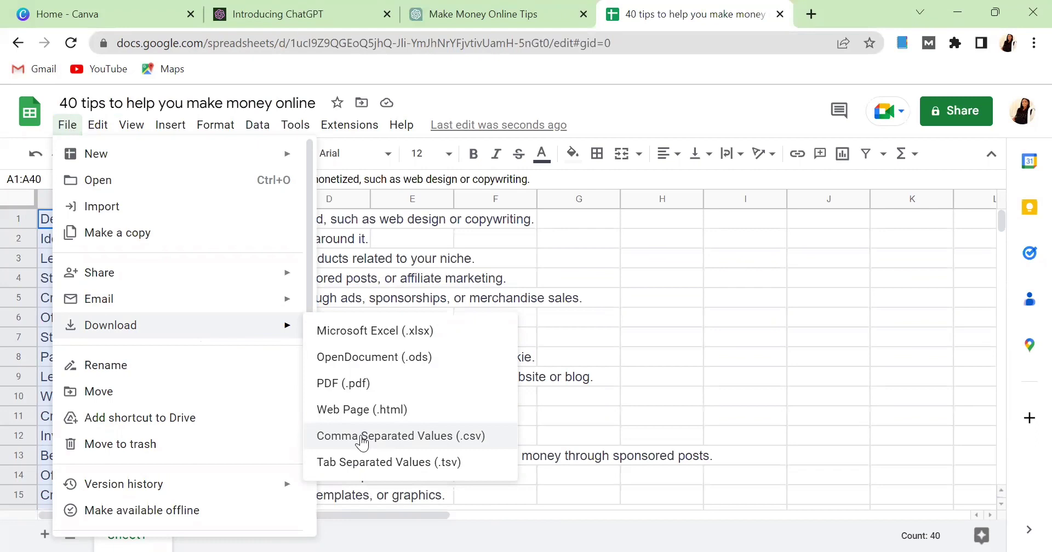
pyautogui.click(362, 437)
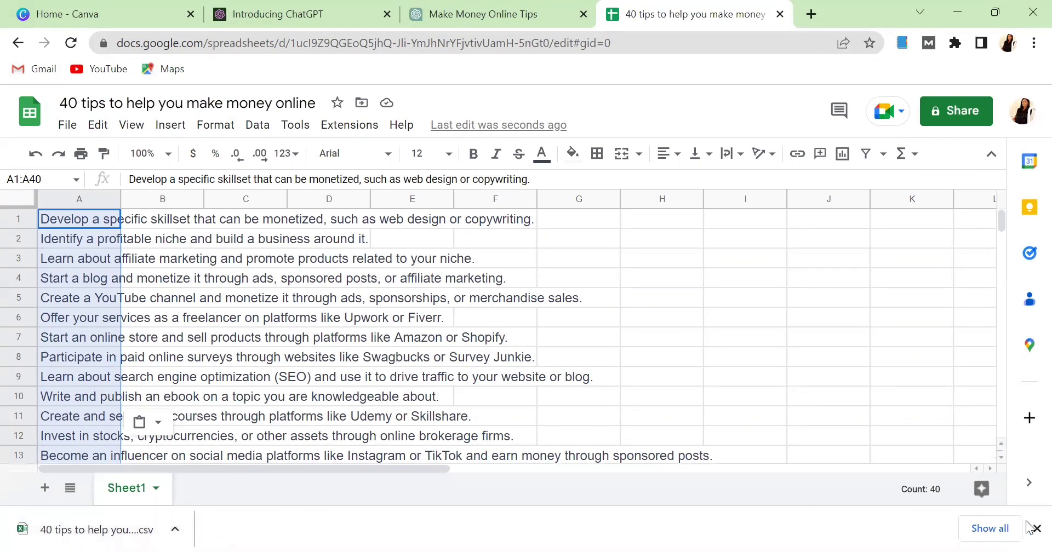
pyautogui.click(119, 12)
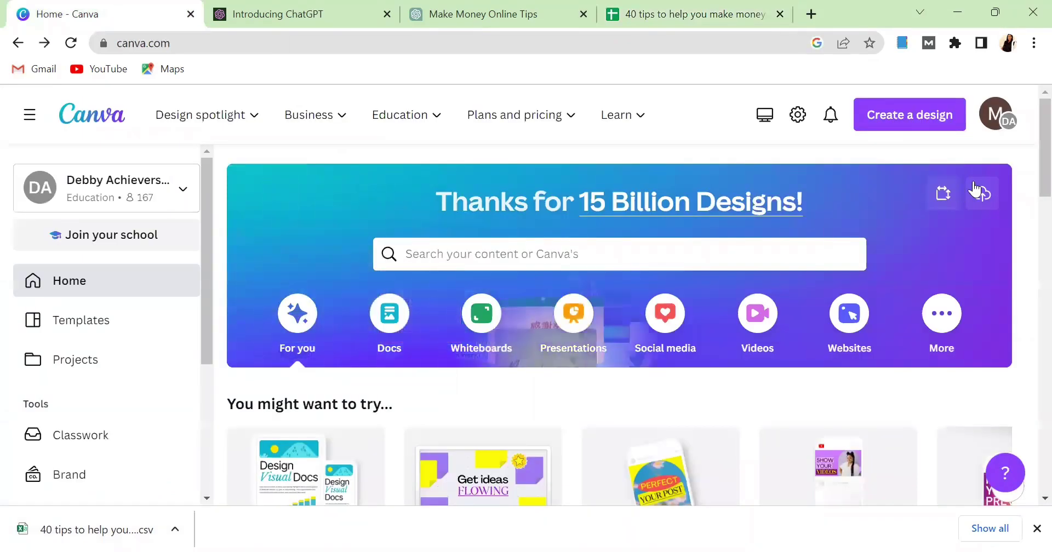
# Create a new blank 1080 × 1350 px custom-size Canva design.
pyautogui.click(921, 120)
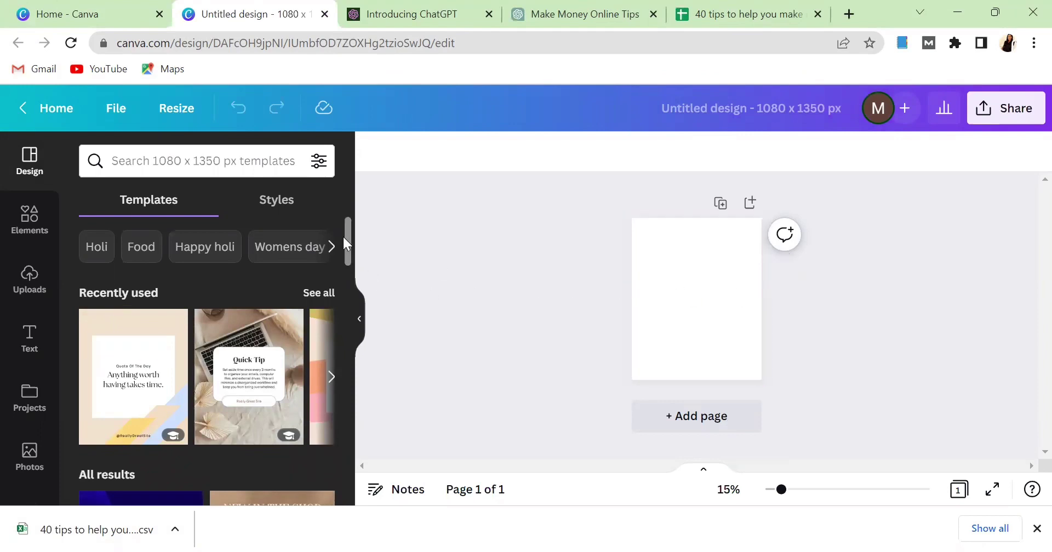
# Search Canva templates for 'tips' and choose the Tip of the Day template.
pyautogui.moveTo(346, 244); pyautogui.dragTo(317, 200)
pyautogui.click(158, 160)
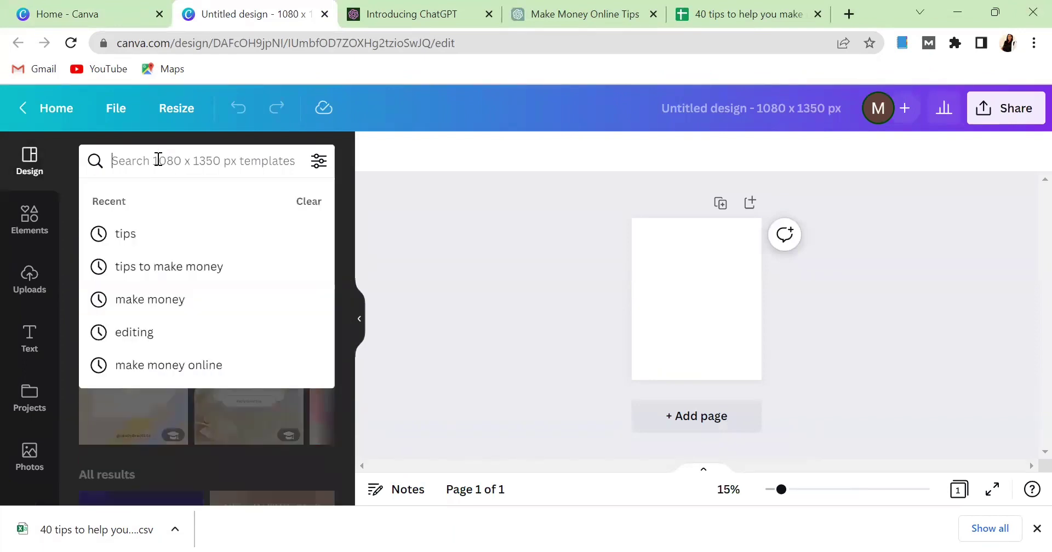
pyautogui.write('tip')
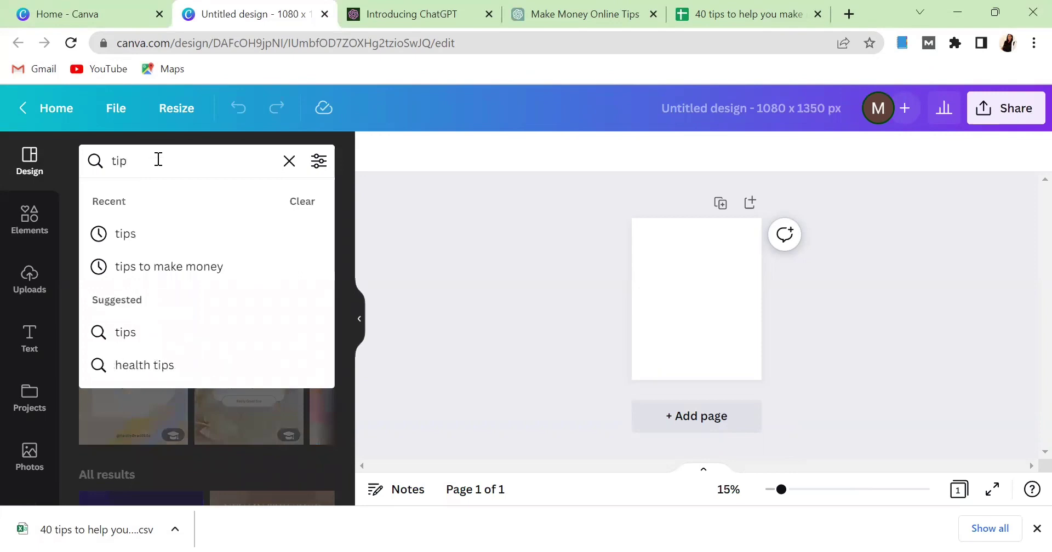
pyautogui.write('s')
pyautogui.press('Return')
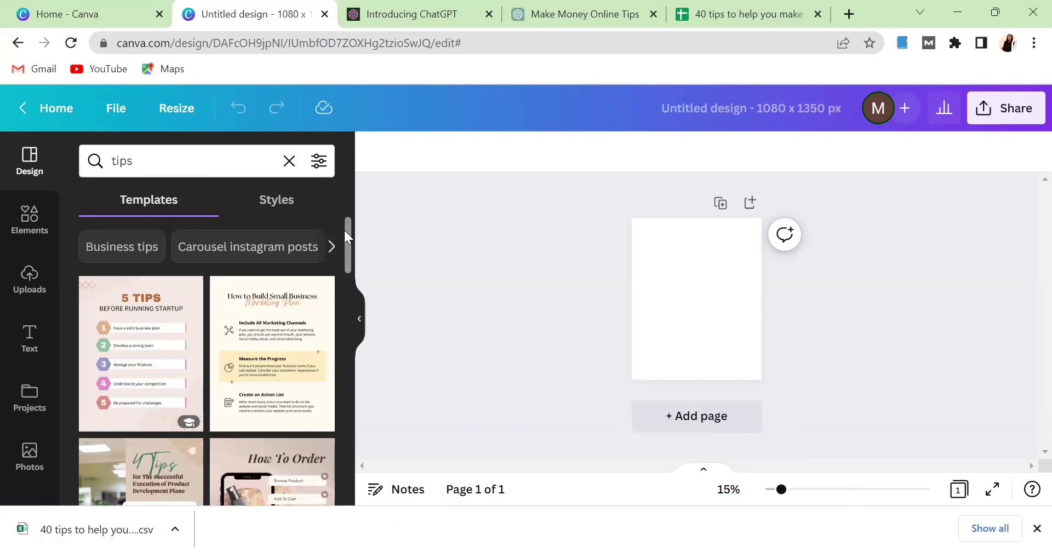
pyautogui.moveTo(346, 237); pyautogui.dragTo(348, 280)
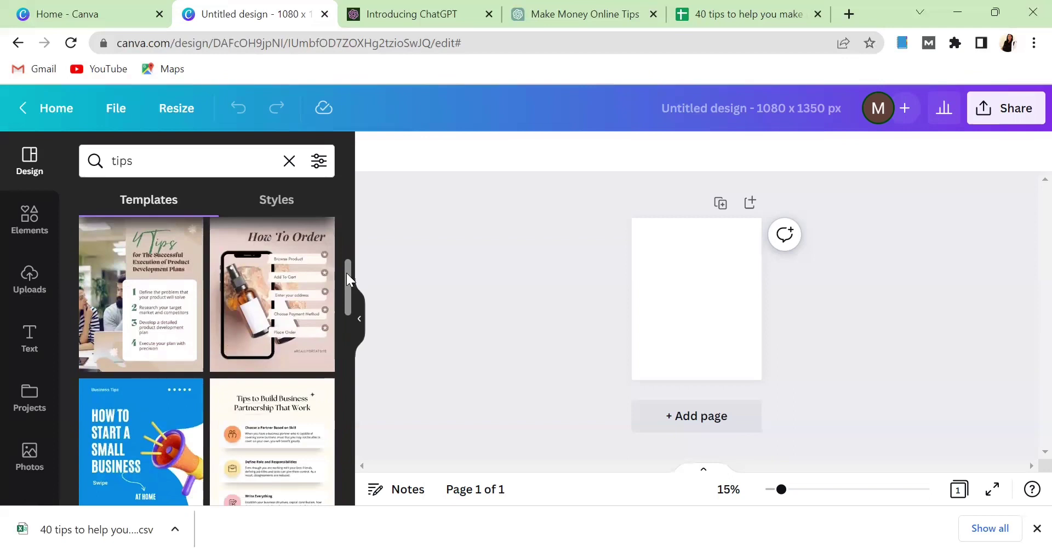
pyautogui.moveTo(348, 279); pyautogui.dragTo(336, 344)
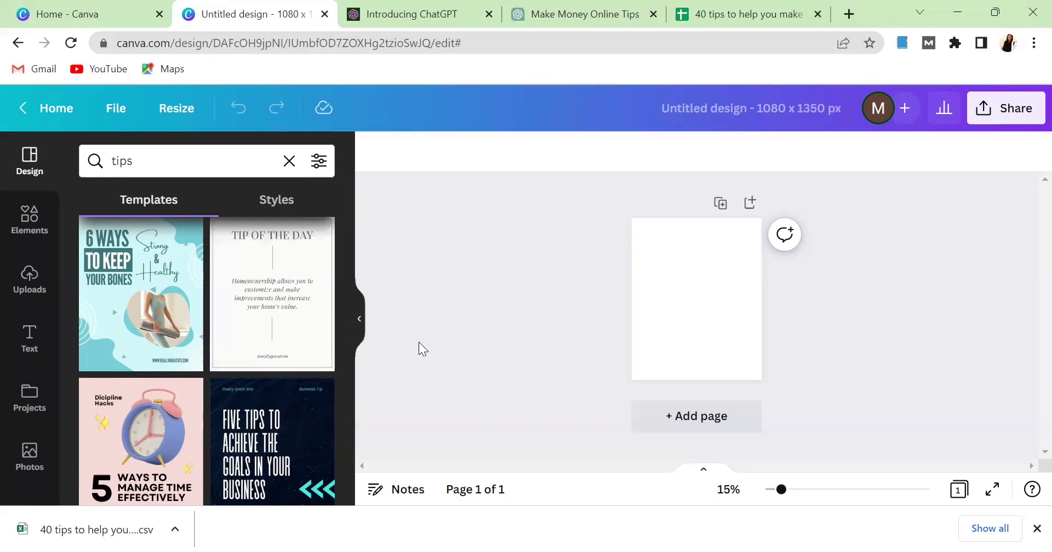
pyautogui.click(282, 290)
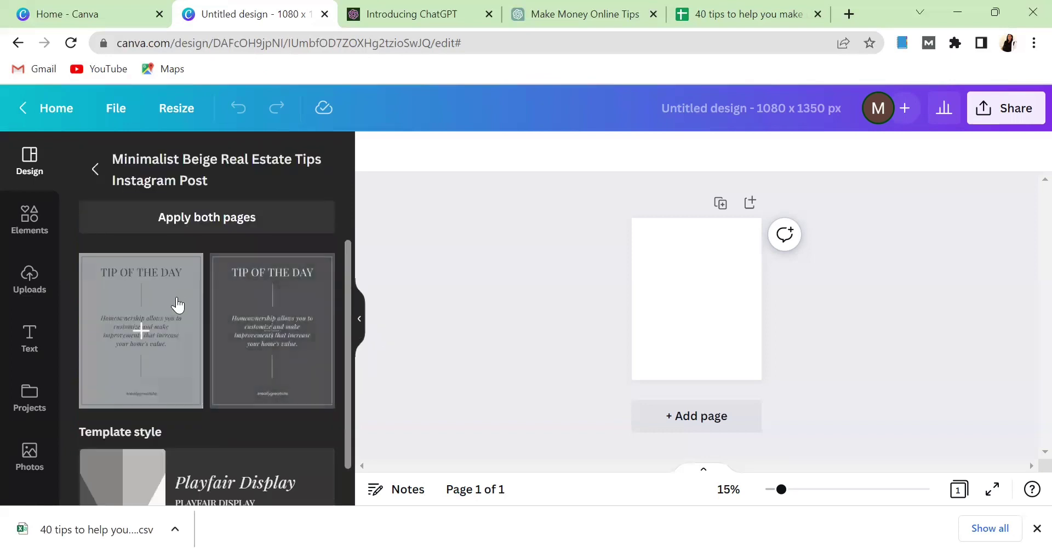
# Apply the light Tip of the Day page to the blank design.
pyautogui.click(176, 304)
pyautogui.click(755, 324)
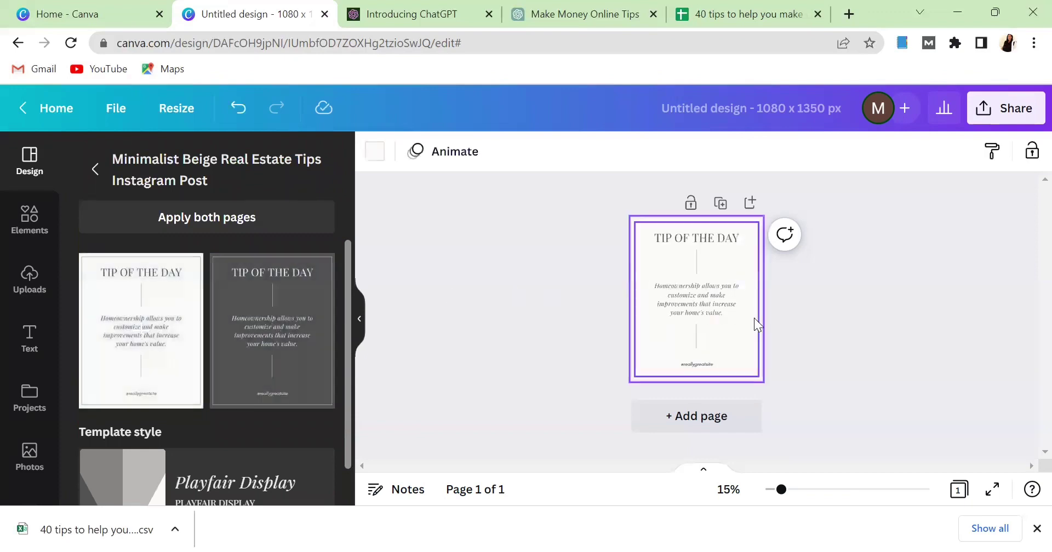
pyautogui.scroll(3, 786, 331)
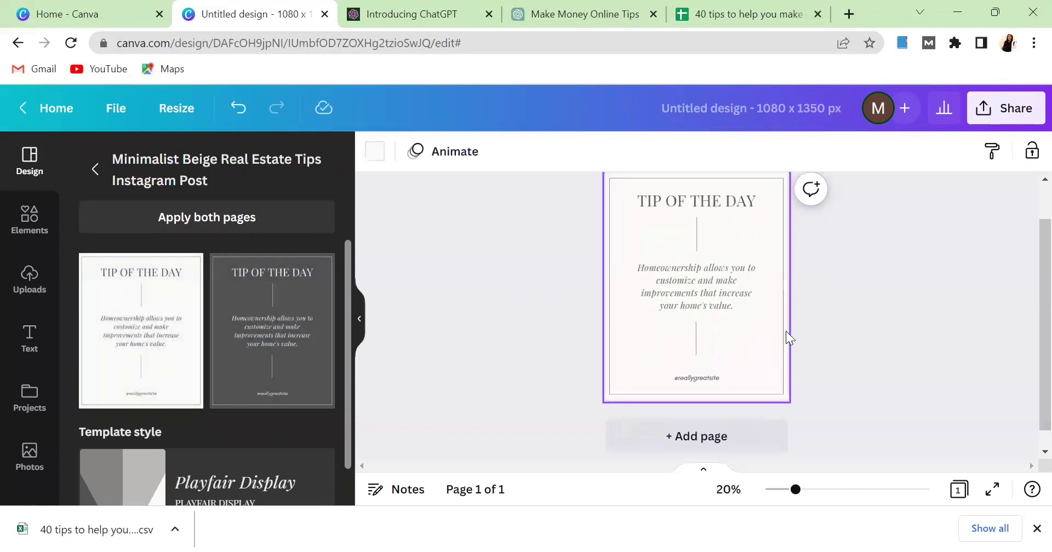
pyautogui.scroll(2, 1029, 347)
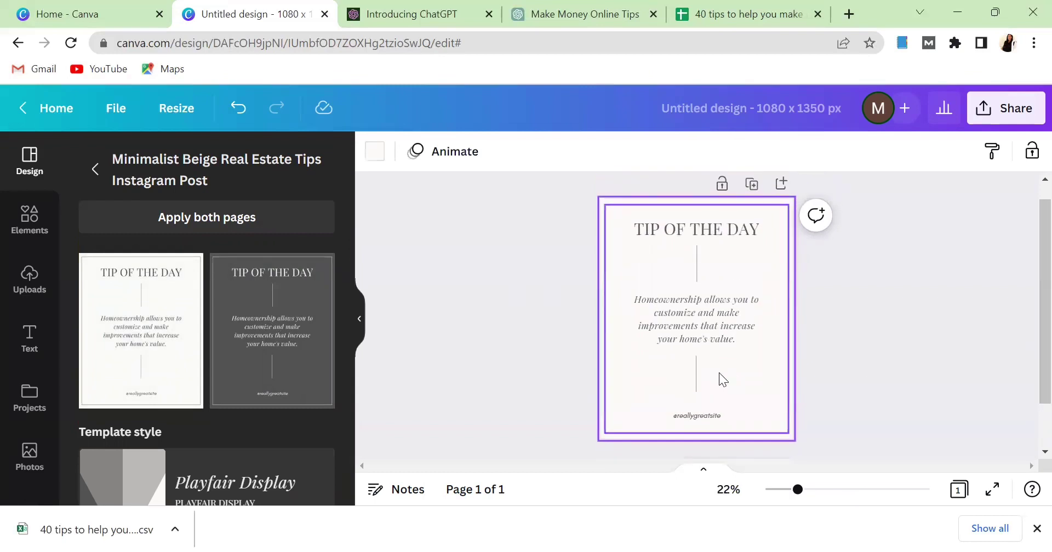
pyautogui.click(862, 345)
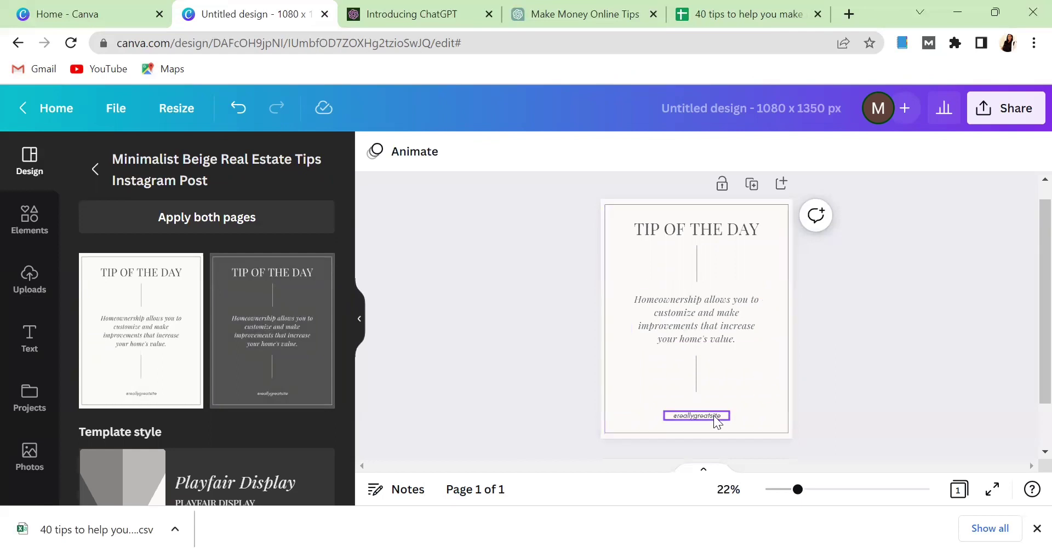
pyautogui.click(695, 418)
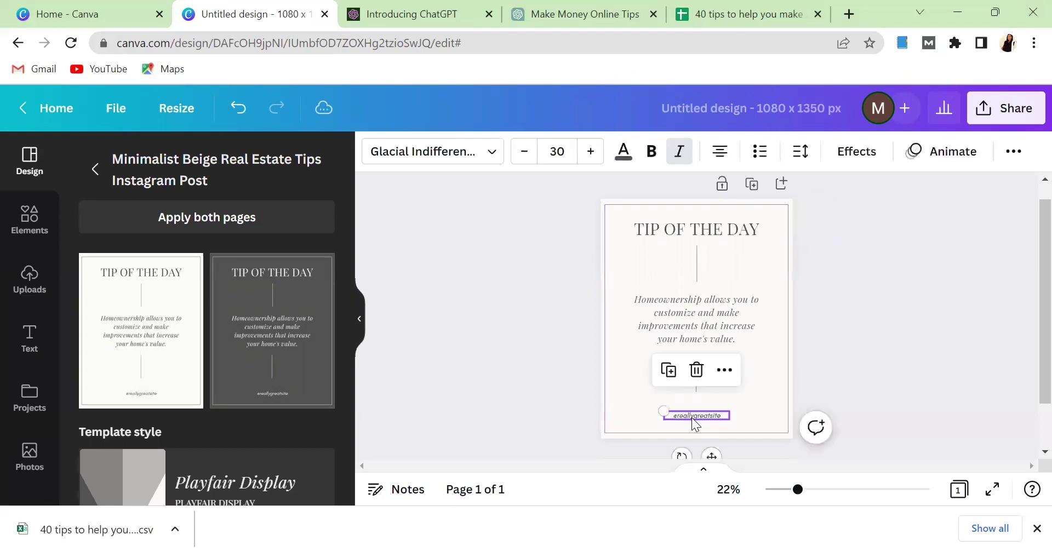
pyautogui.doubleClick(695, 418)
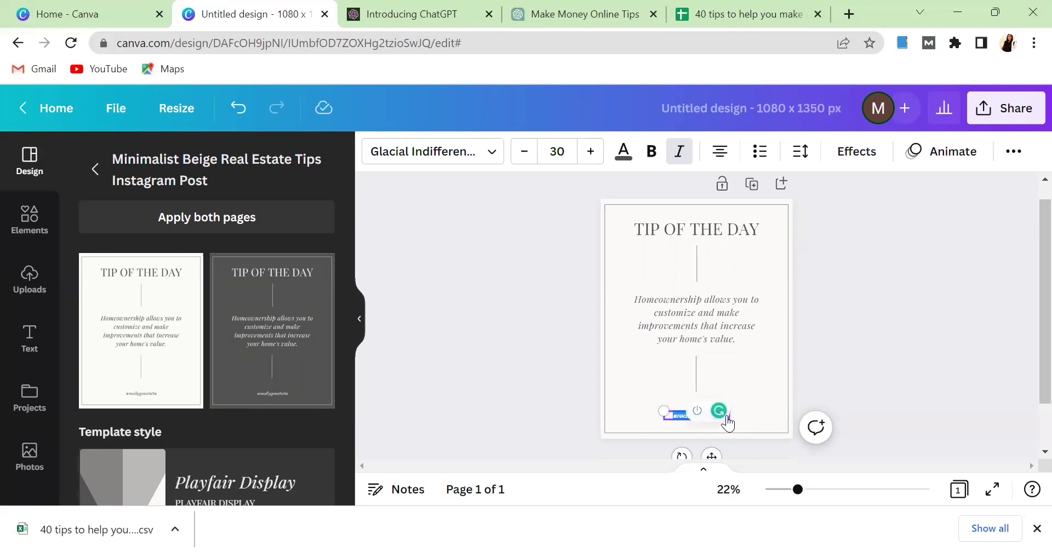
pyautogui.click(733, 376)
pyautogui.click(874, 327)
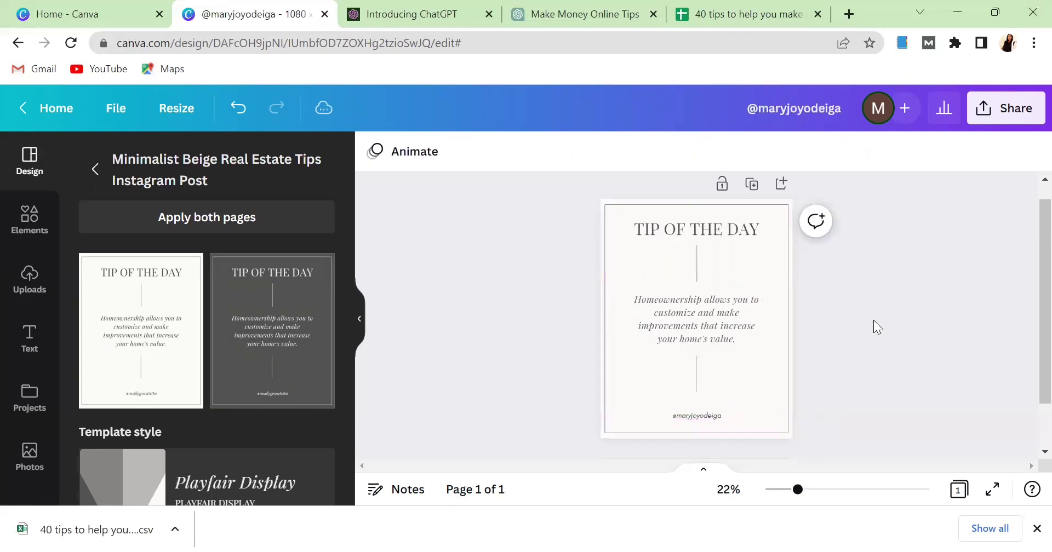
pyautogui.click(624, 213)
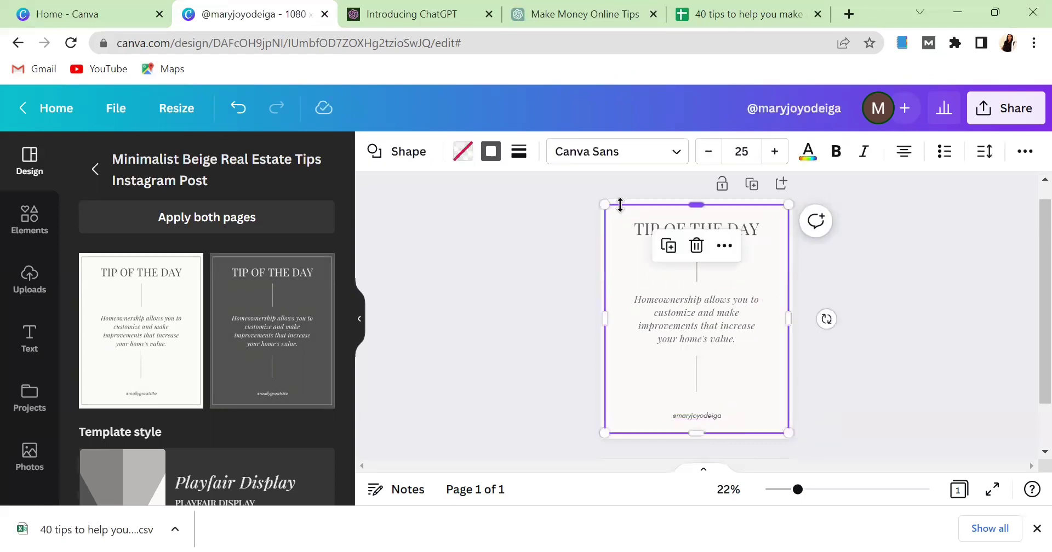
pyautogui.click(576, 249)
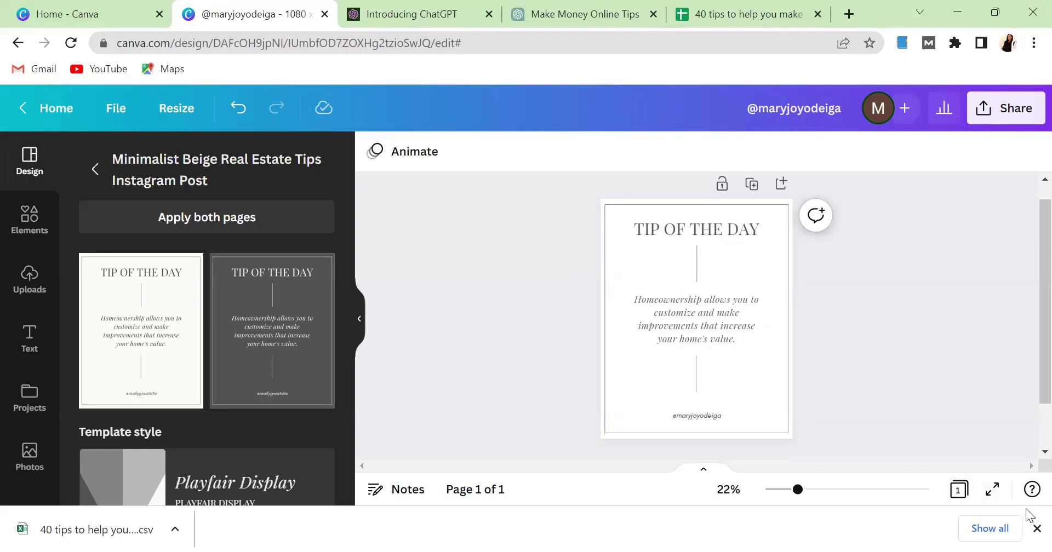
pyautogui.click(1030, 529)
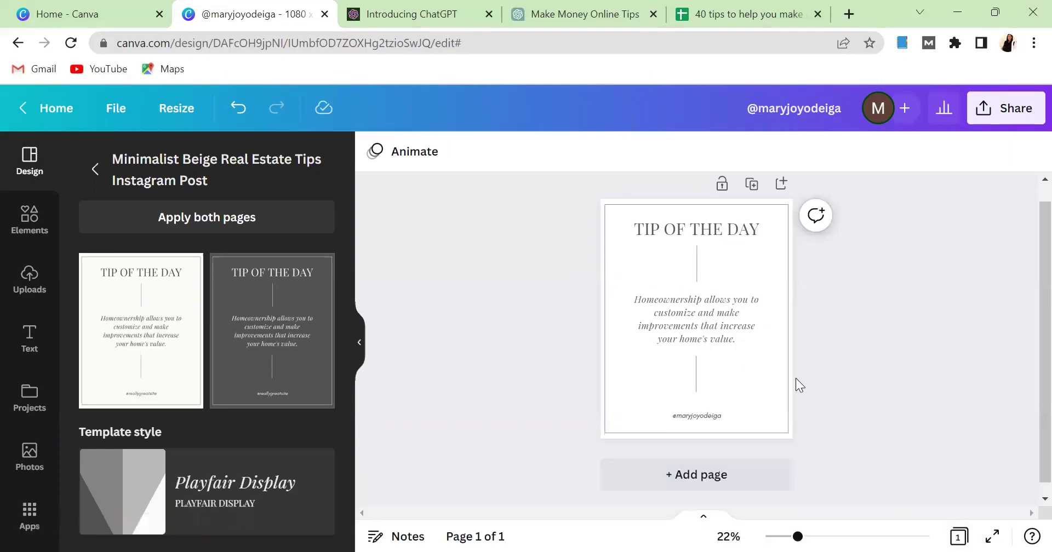
# Upload the '40 tips to help you make money online - Sheet1' CSV into Bulk create.
pyautogui.click(31, 513)
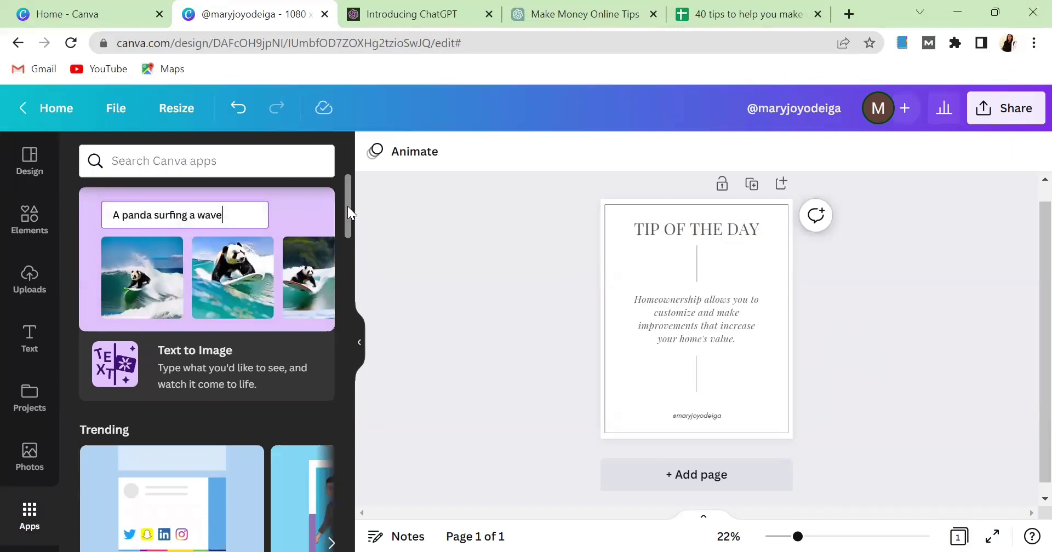
pyautogui.moveTo(347, 206); pyautogui.dragTo(346, 302)
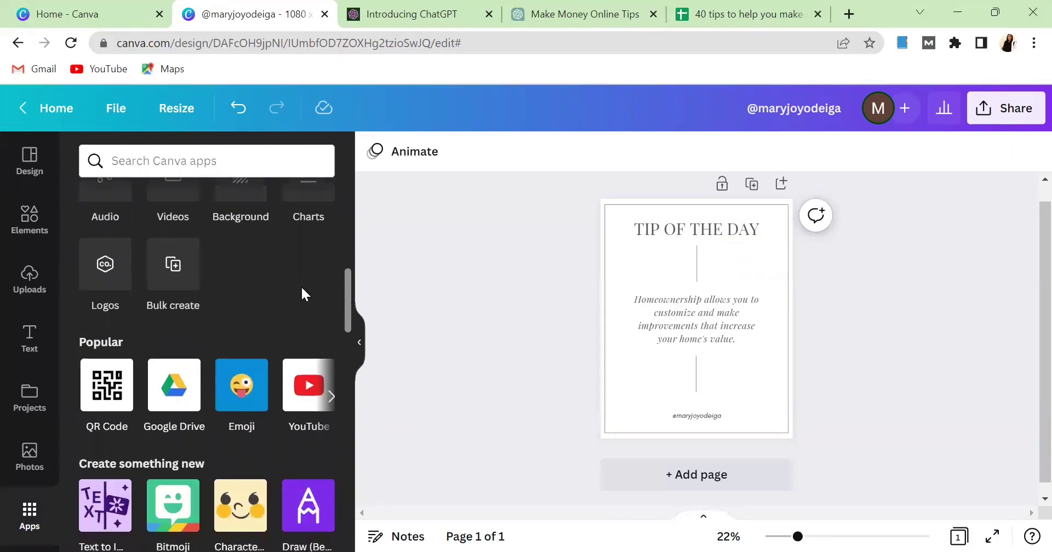
pyautogui.click(184, 284)
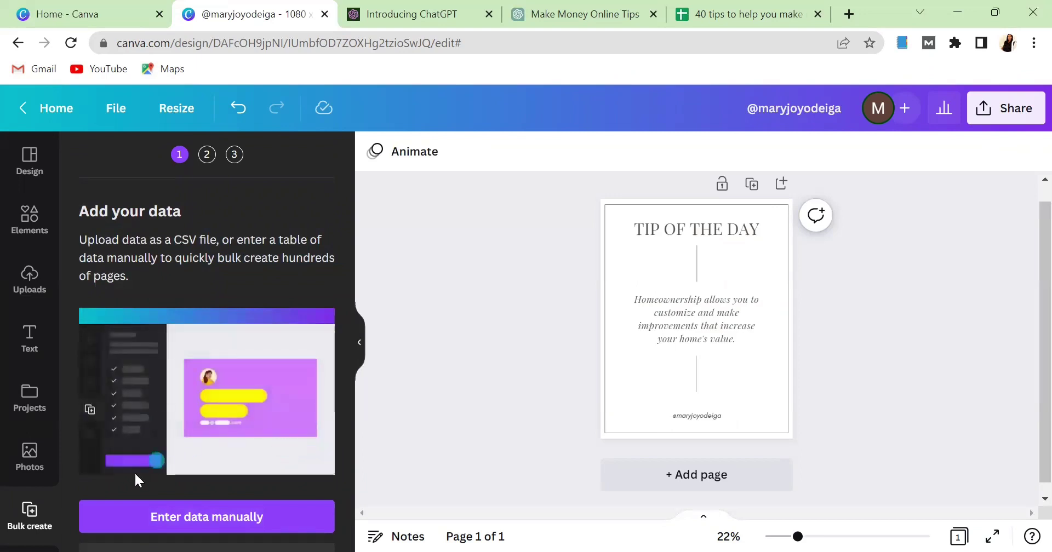
pyautogui.click(225, 547)
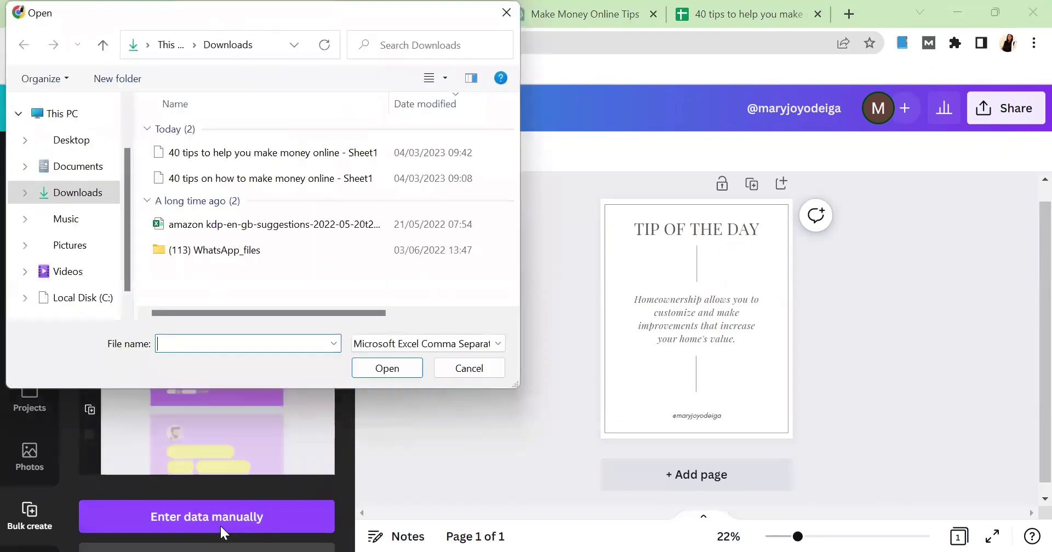
pyautogui.click(216, 152)
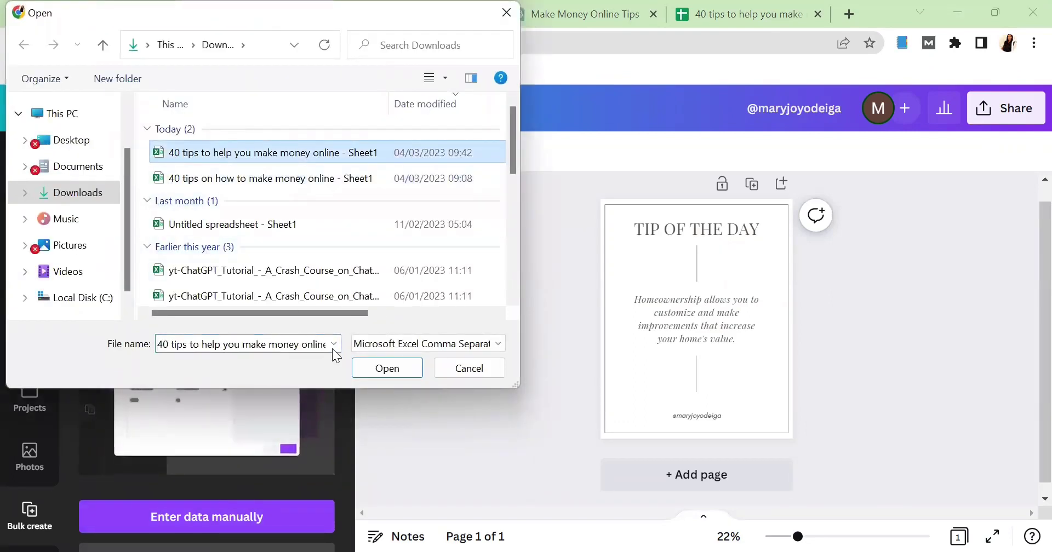
pyautogui.click(388, 370)
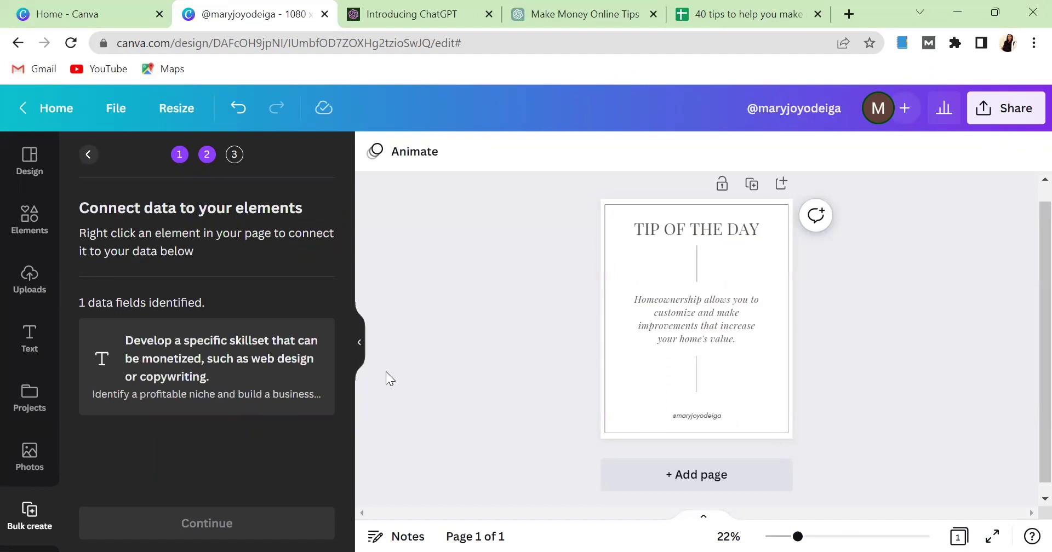
# Connect the central tip text box to the CSV data field and proceed to applying data.
pyautogui.click(728, 330)
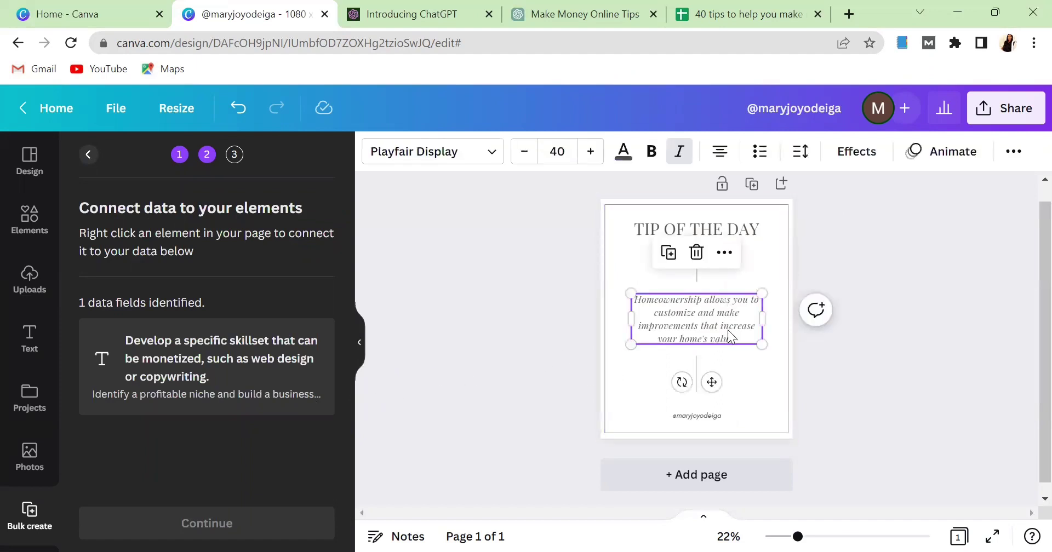
pyautogui.rightClick(727, 330)
pyautogui.moveTo(796, 427)
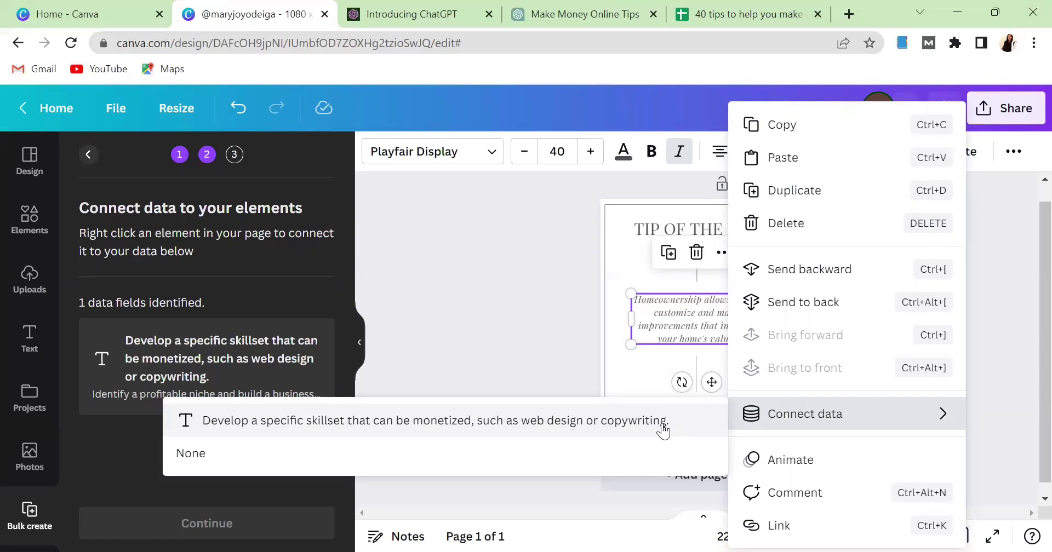
pyautogui.click(664, 432)
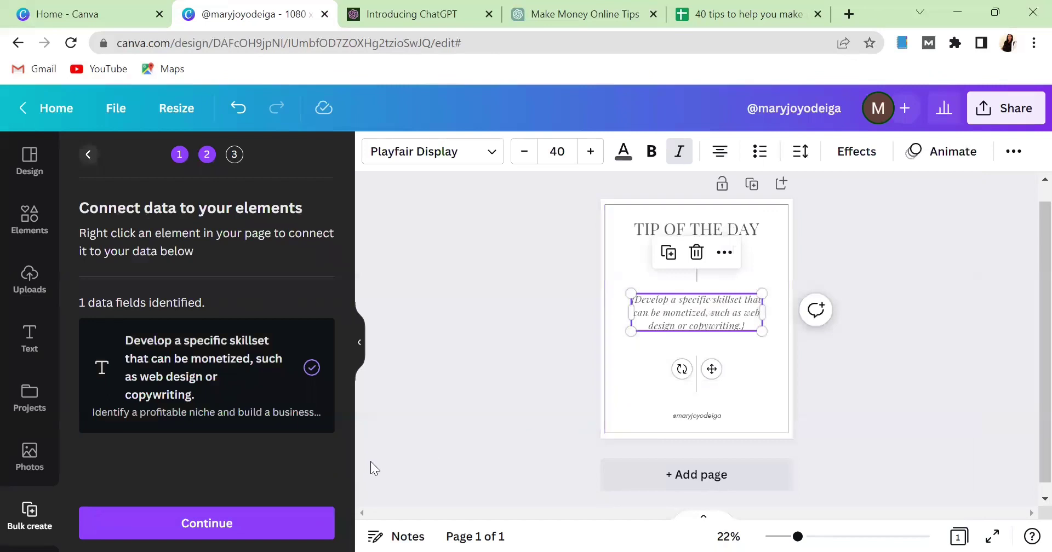
pyautogui.click(215, 524)
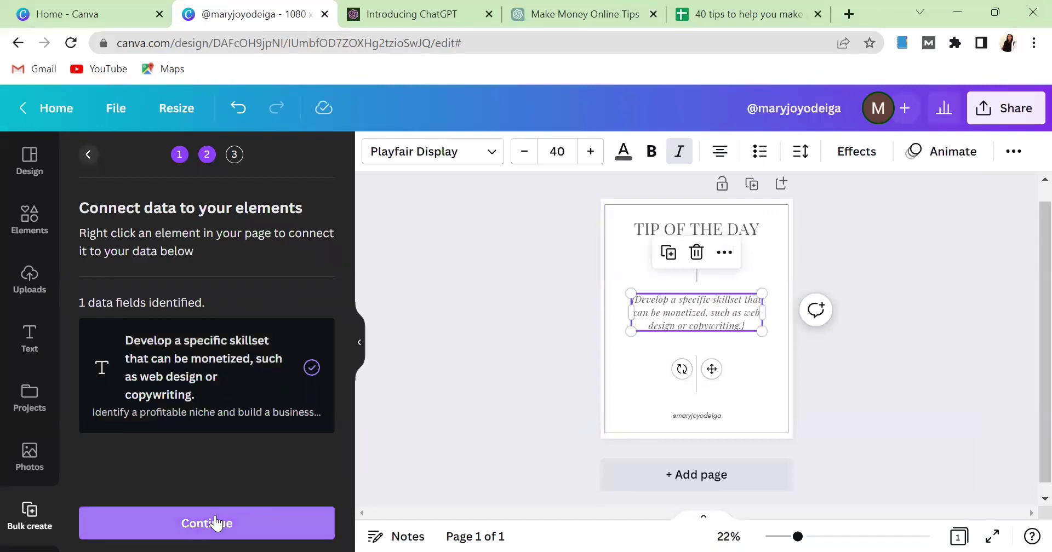
pyautogui.click(215, 524)
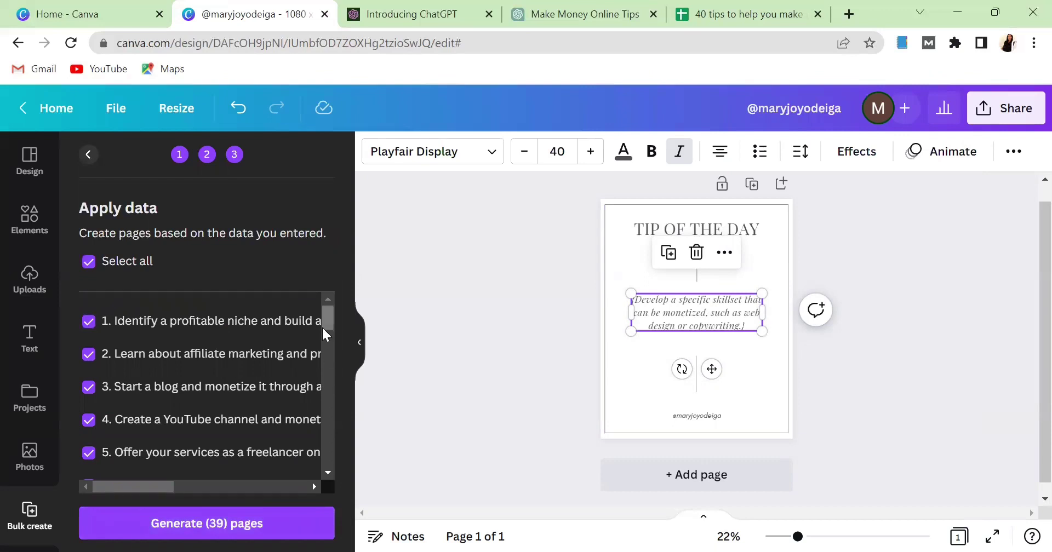
# Review the checked data rows and generate 39 Tip of the Day pages.
pyautogui.scroll(-4, 330, 369)
pyautogui.scroll(-12, 331, 383)
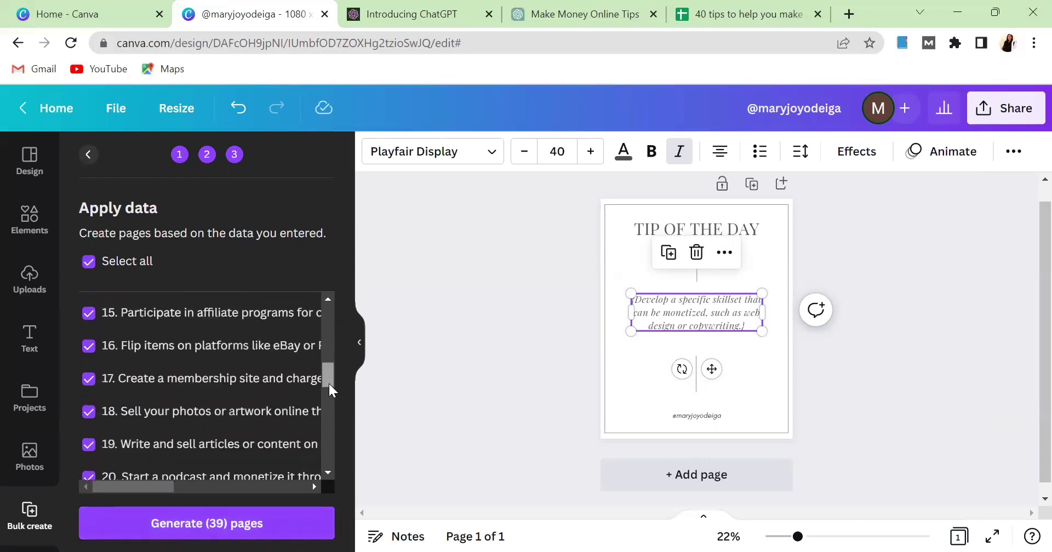
pyautogui.moveTo(336, 452); pyautogui.dragTo(331, 312)
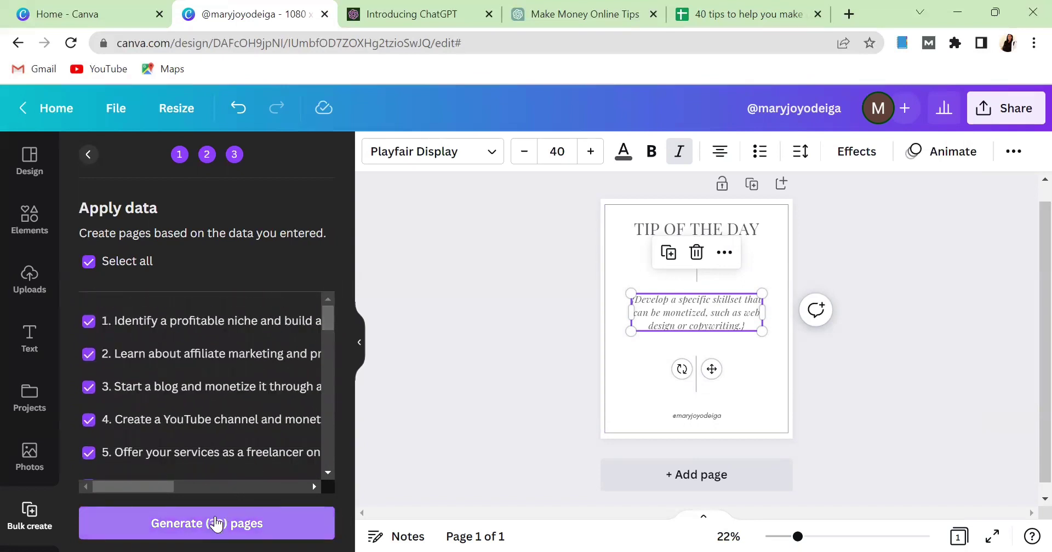
pyautogui.click(214, 526)
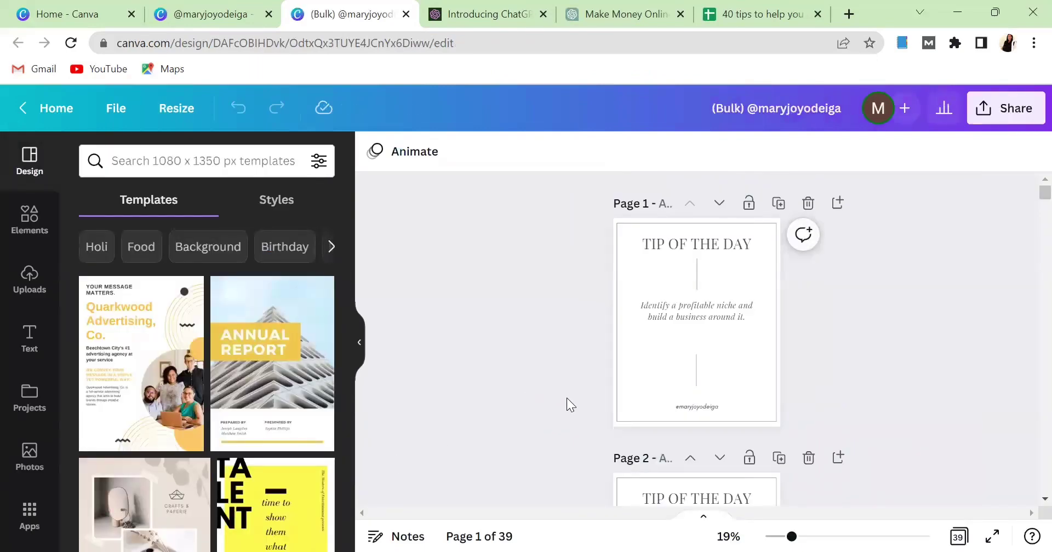
# Show the 39 generated tip pages as a grid, select page 2, and scroll through them.
pyautogui.scroll(3, 566, 398)
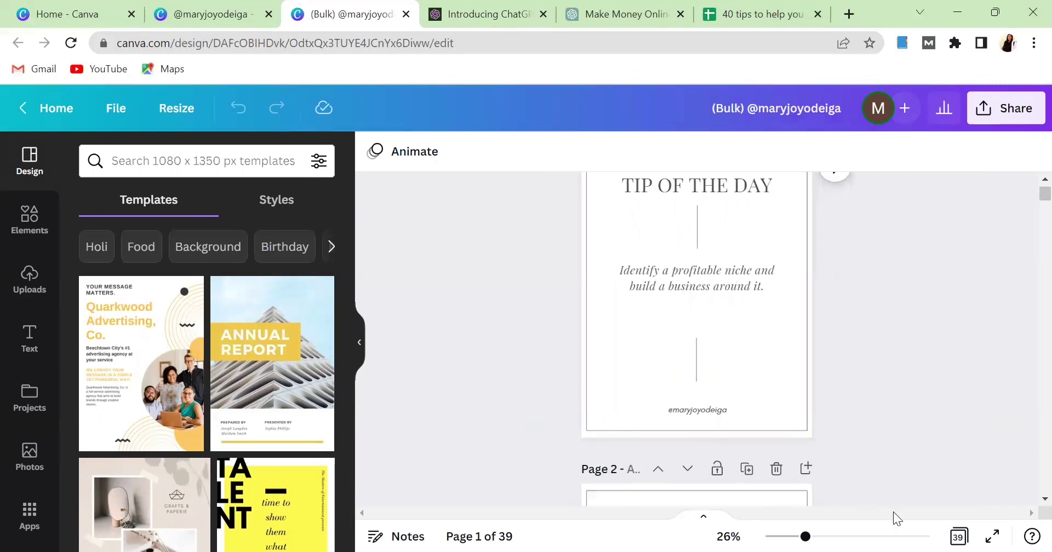
pyautogui.click(957, 536)
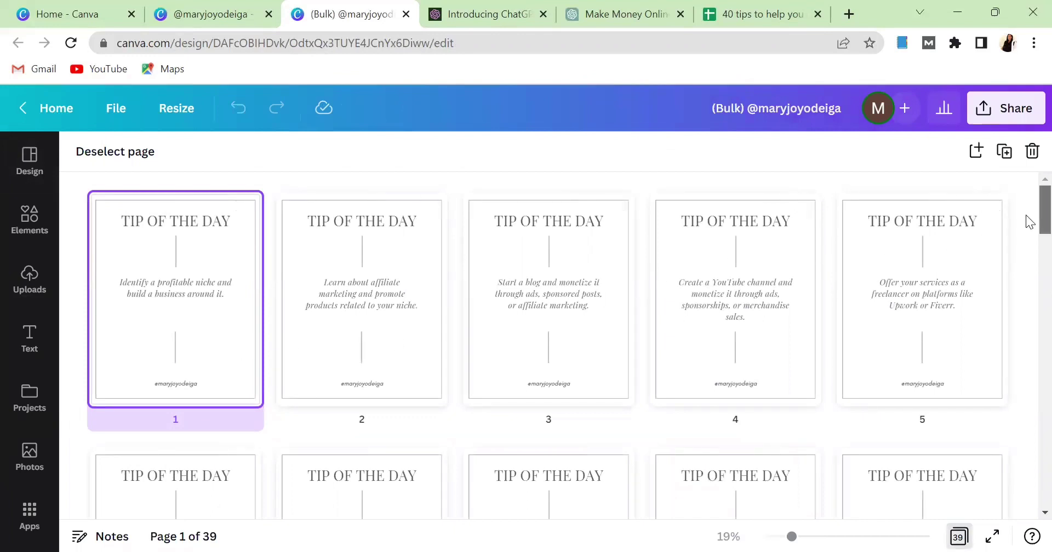
pyautogui.scroll(-3, 1029, 222)
pyautogui.scroll(3, 1029, 241)
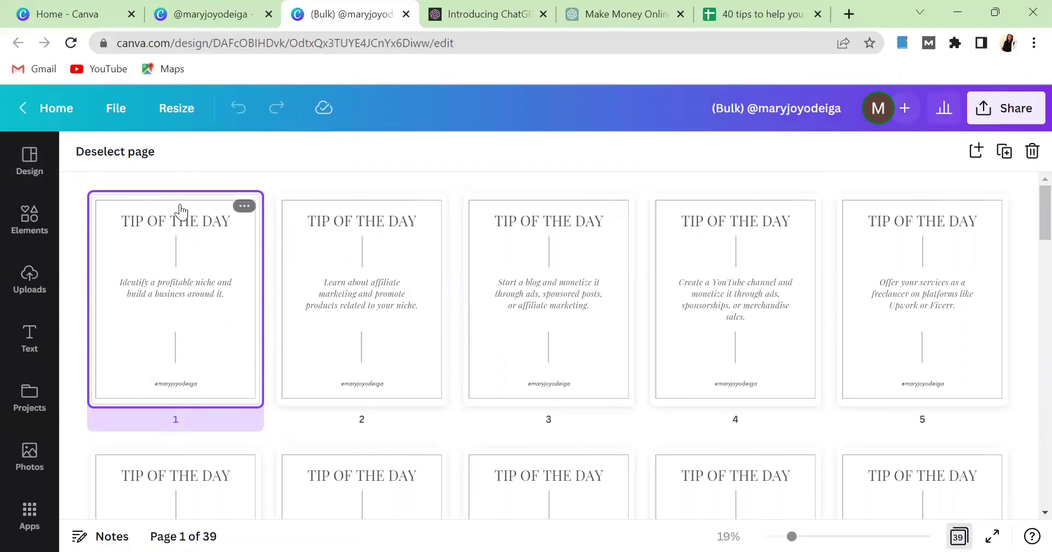
pyautogui.click(377, 255)
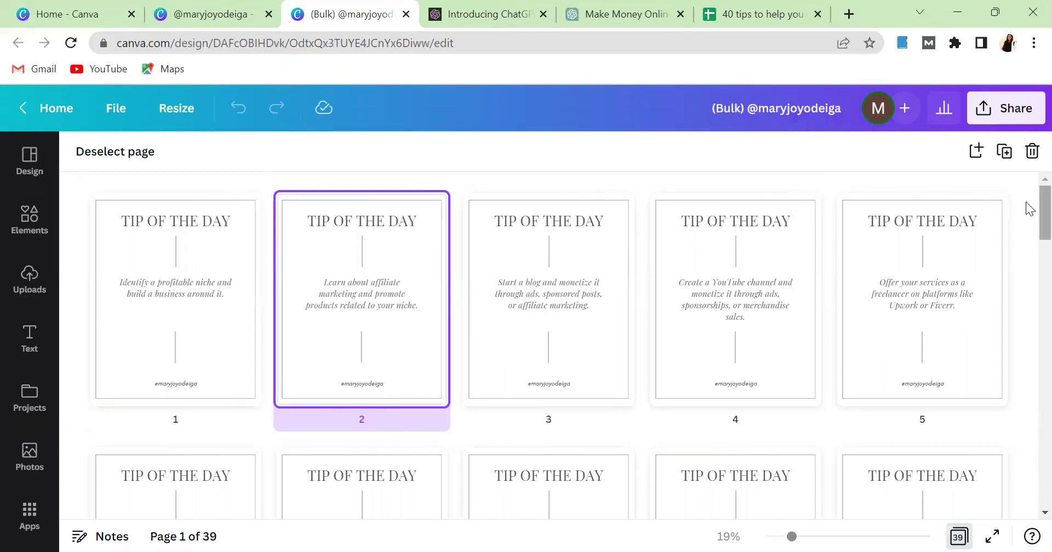
pyautogui.moveTo(1027, 211); pyautogui.dragTo(1026, 187)
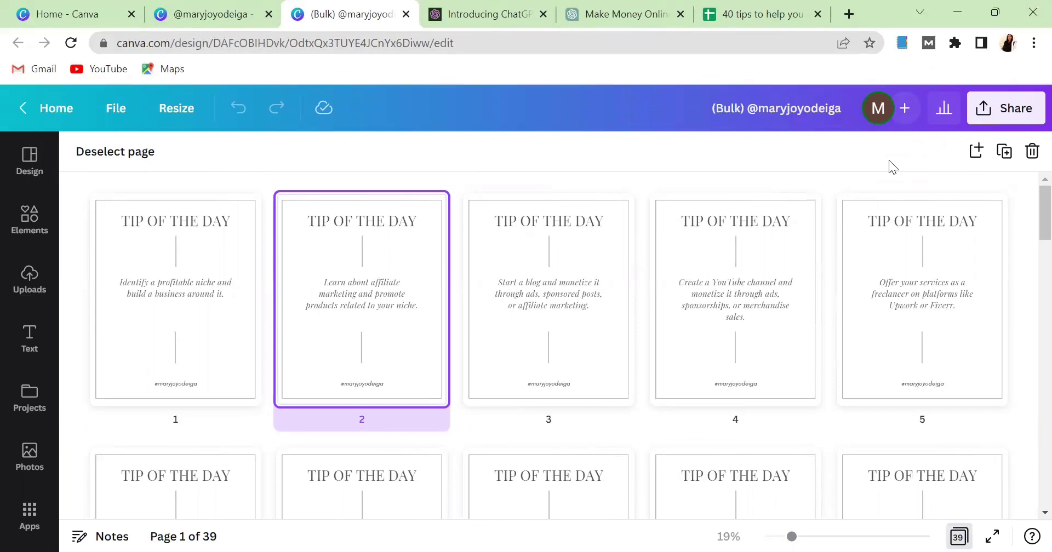